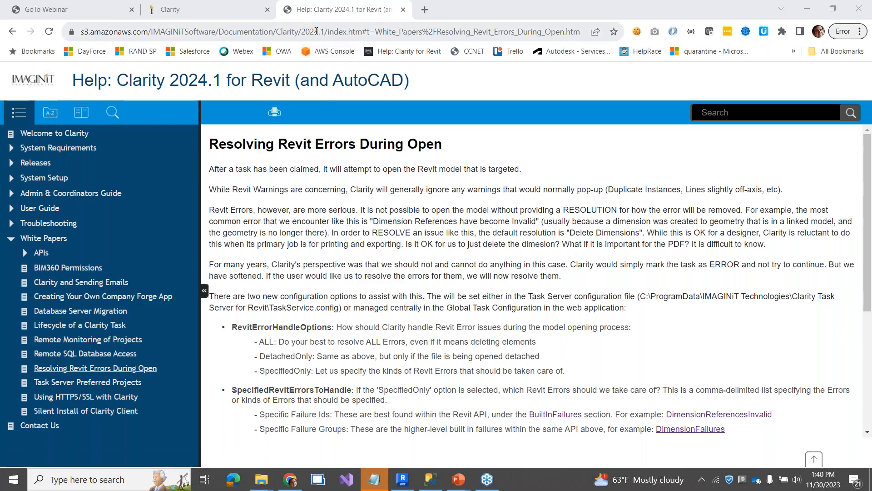
left_click(317, 30)
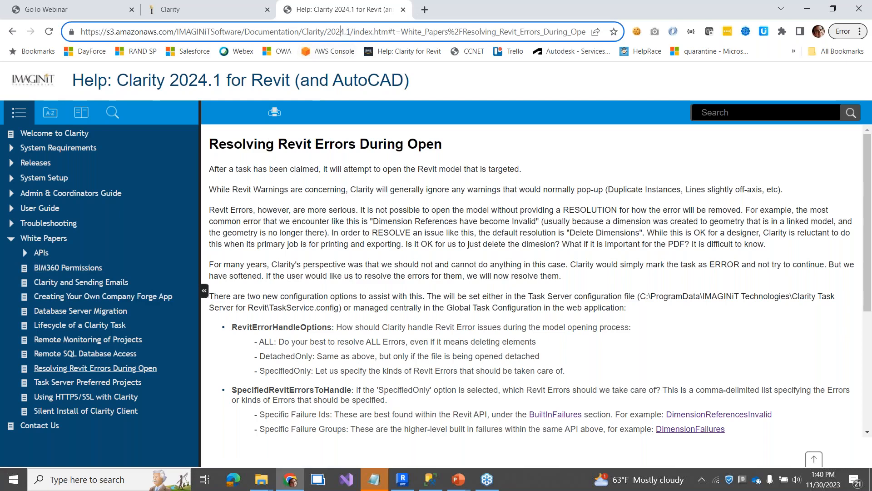
left_click_drag(349, 30, 326, 30)
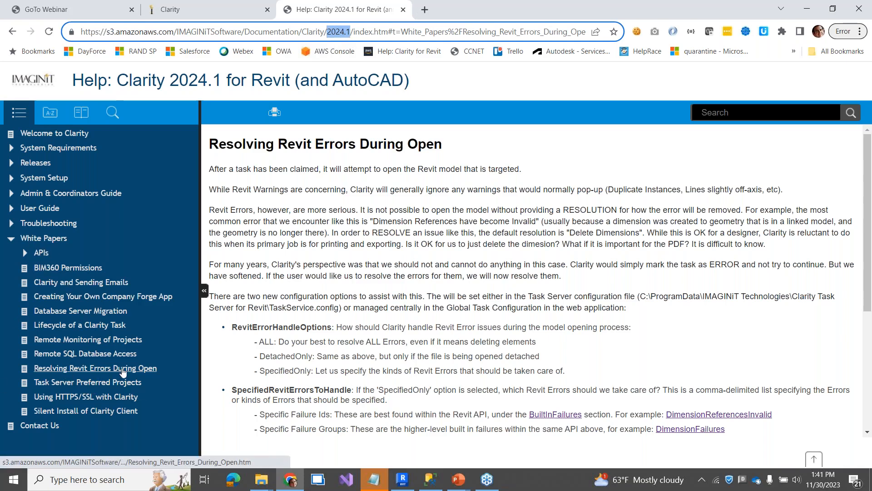
scroll(352, 350, "down", 5)
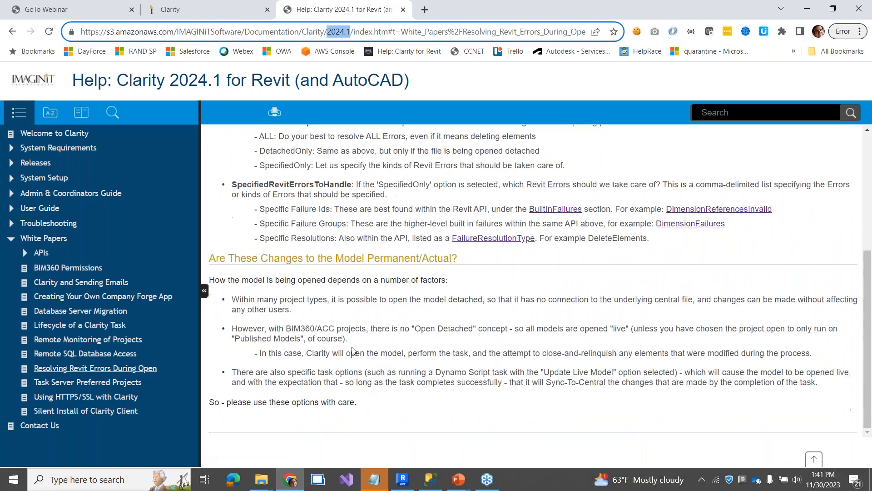
scroll(352, 350, "up", 5)
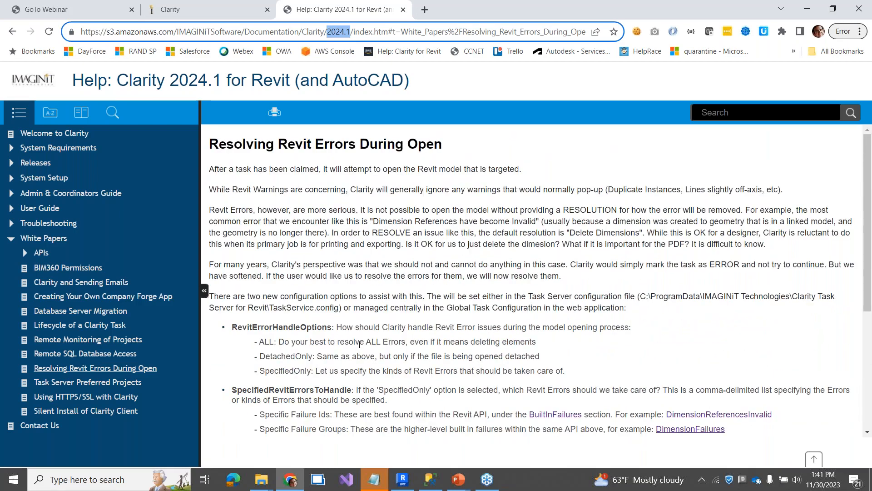
scroll(470, 295, "down", 5)
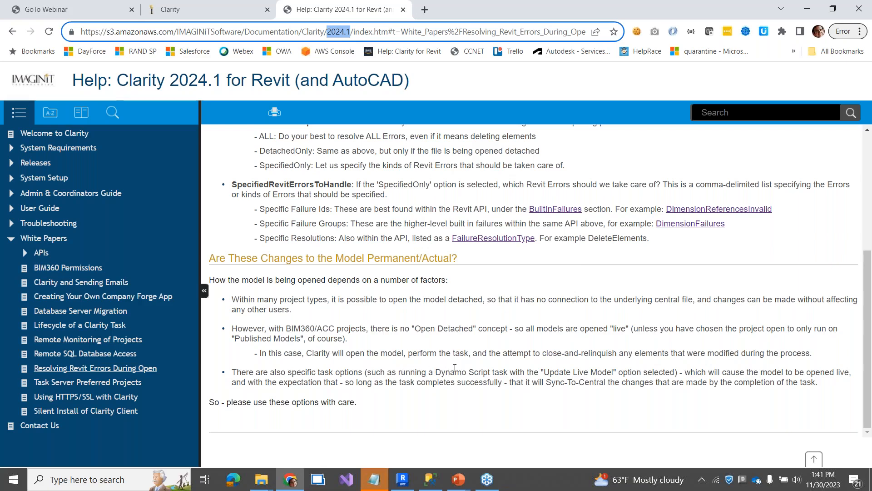
scroll(528, 337, "up", 1)
scroll(528, 337, "up", 2)
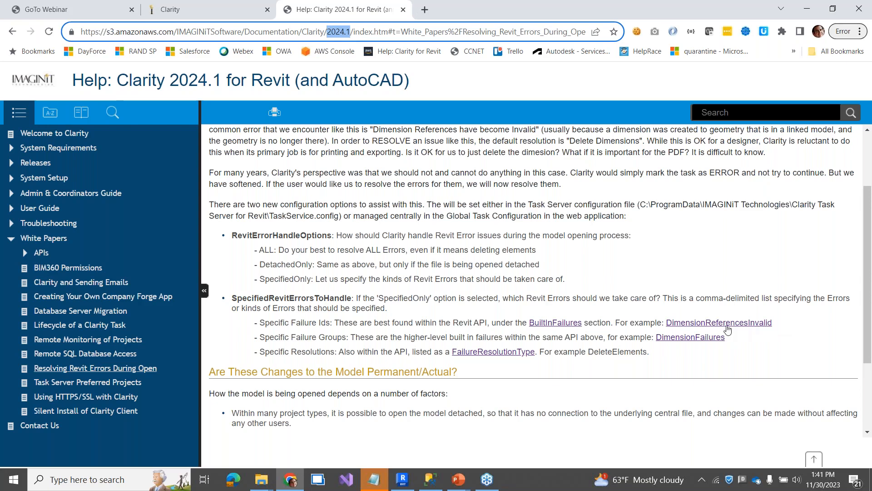
- Open the DimensionReferencesInvalid page on revitapidocs, then return to the Clarity help tab and the IMAGINiT Q&A slide
left_click(721, 323)
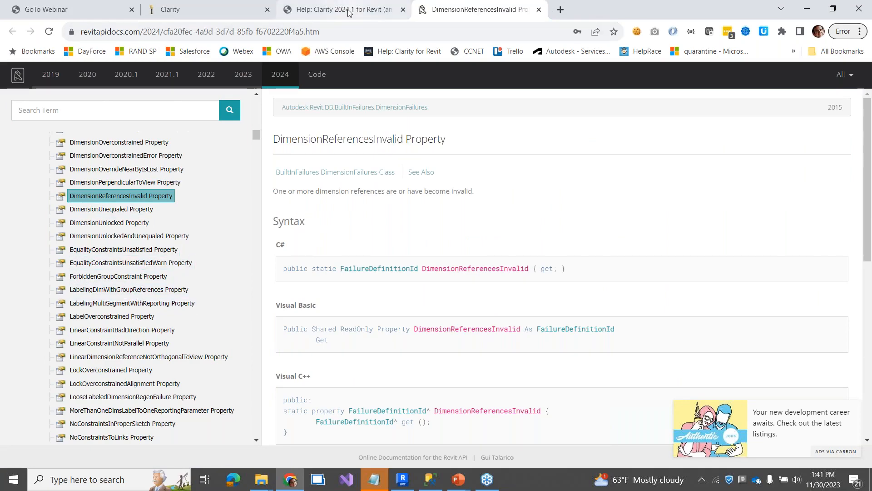
mouse_move(348, 13)
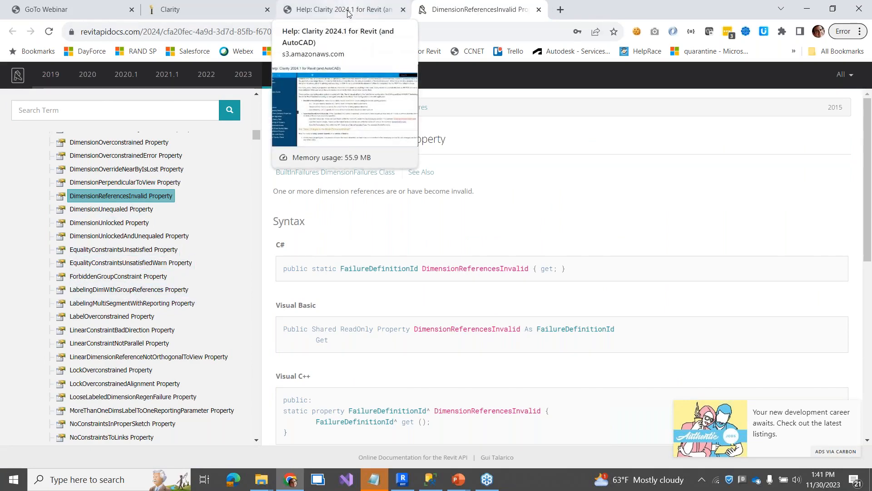
left_click(348, 12)
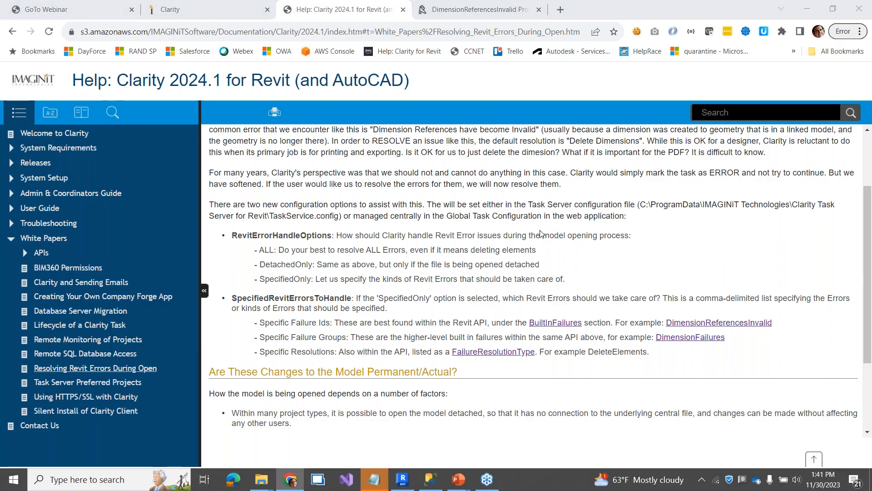
key("alt+Tab")
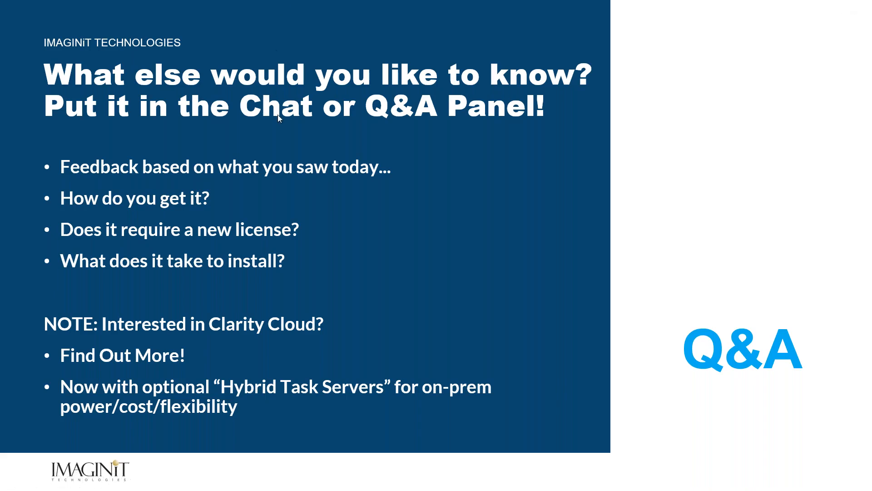
- Switch from the Q&A slide show to the Clarity Projects page in Chrome
key("alt+Tab")
key("alt+Tab")
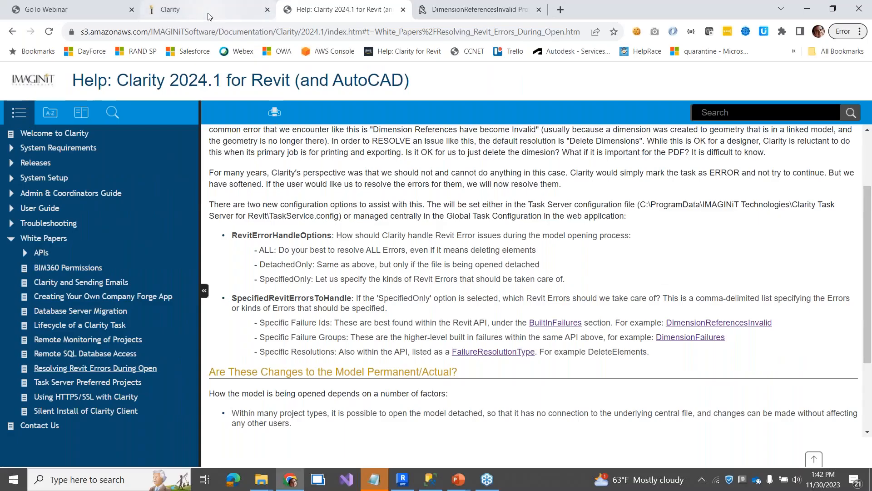
left_click(209, 13)
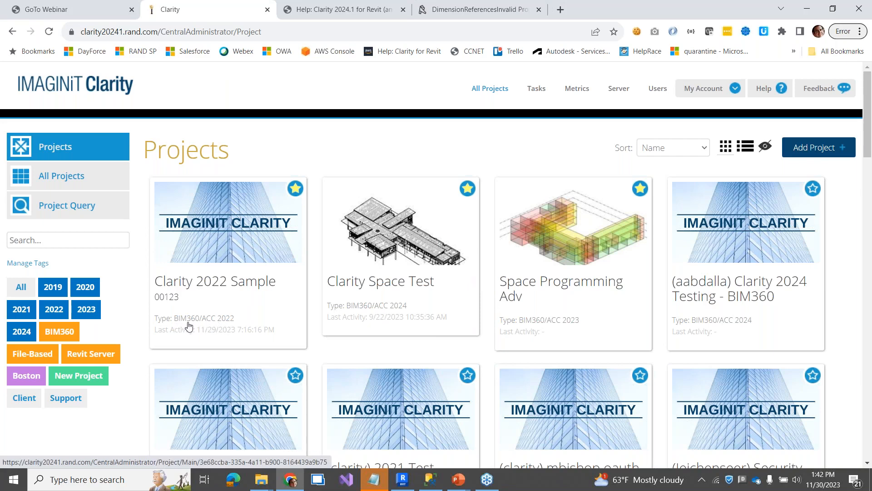
- Sign in to Clarity 2022 Sample, choose Edit Project, and view its BIM360/ACC 2022 Project Type settings
left_click(210, 289)
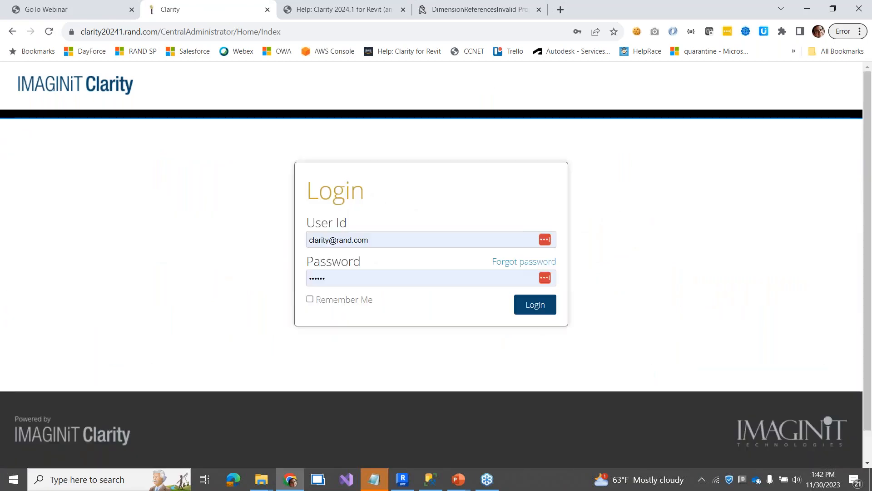
left_click(527, 309)
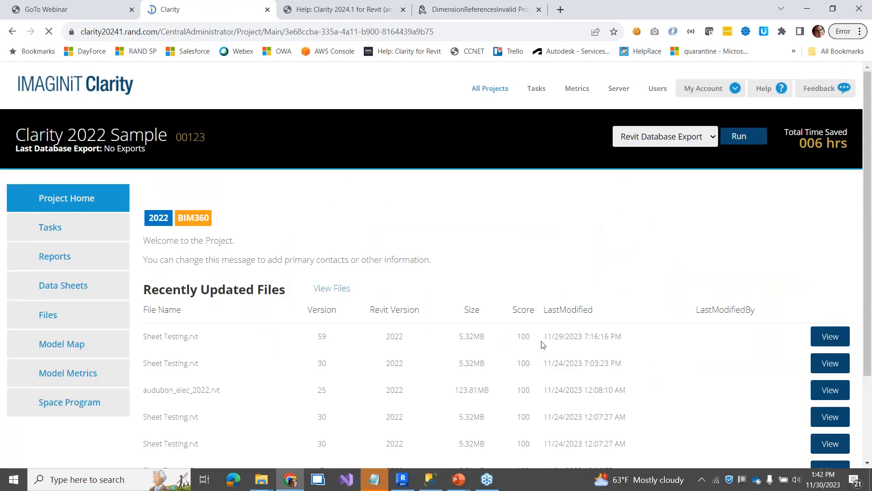
left_click(845, 200)
left_click(837, 217)
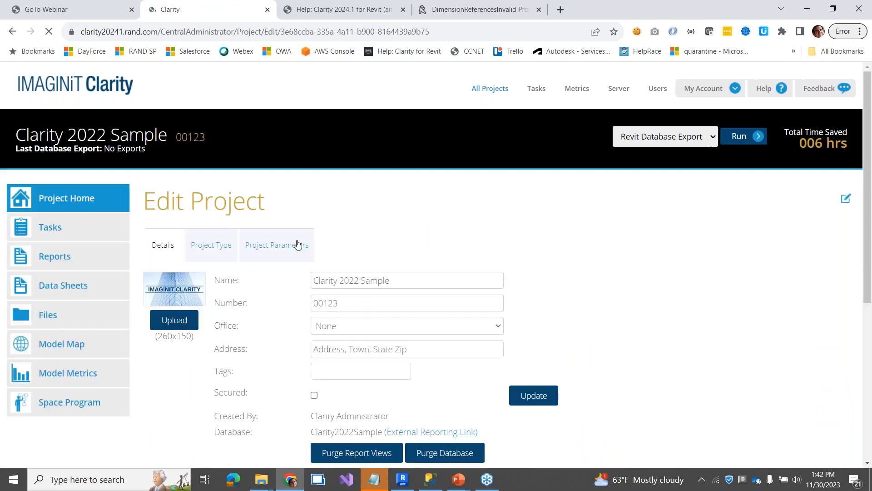
left_click(211, 245)
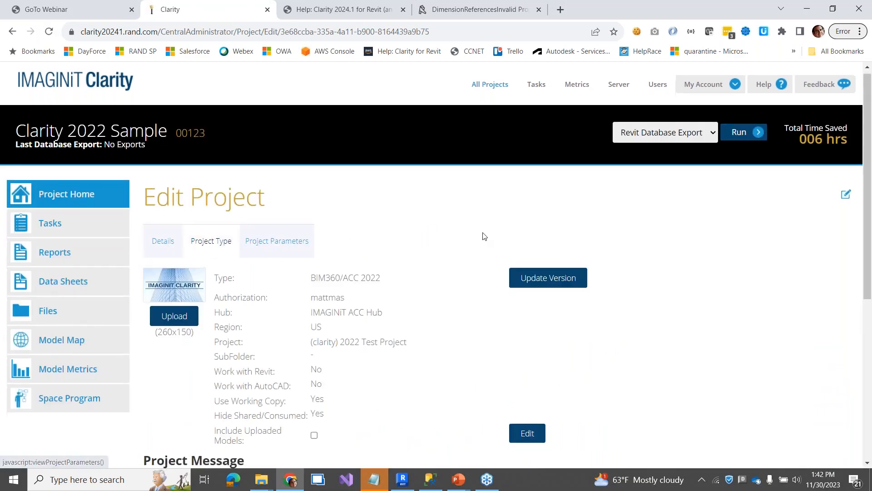
scroll(483, 236, "down", 5)
scroll(485, 195, "up", 2)
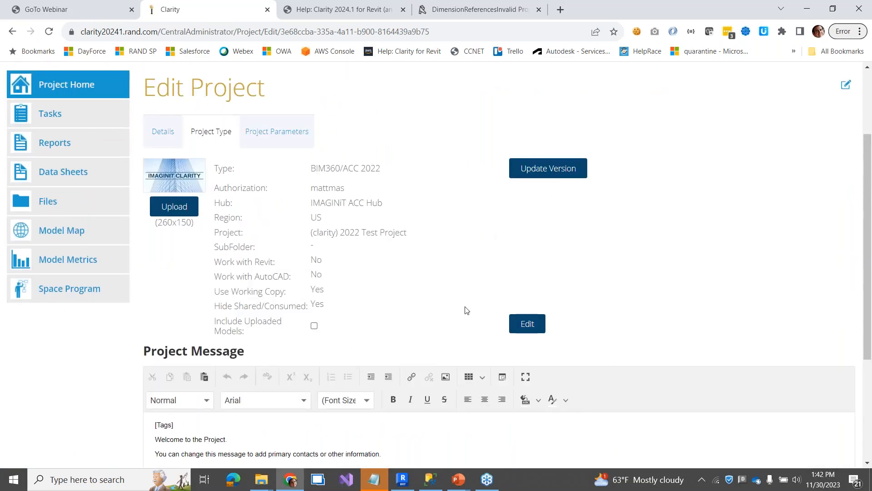
- Make the project type editable, check the Authorization account, then cancel without saving changes
left_click(527, 324)
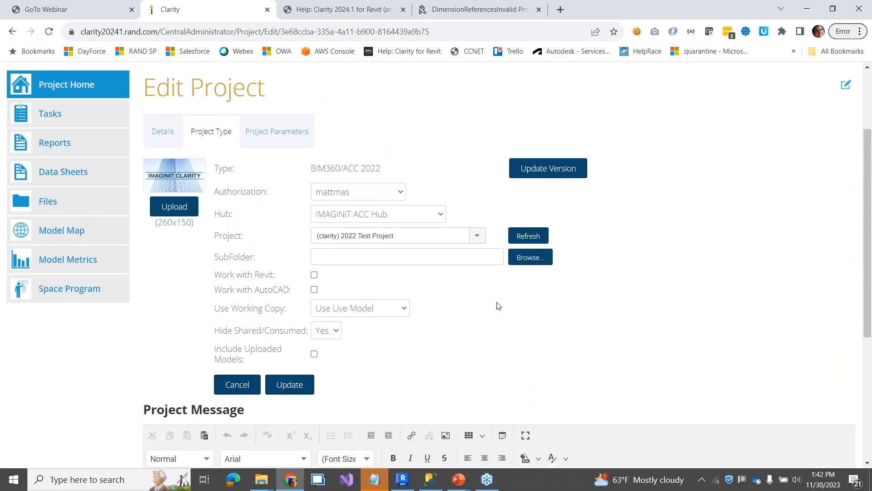
left_click(358, 196)
left_click(354, 197)
left_click(240, 386)
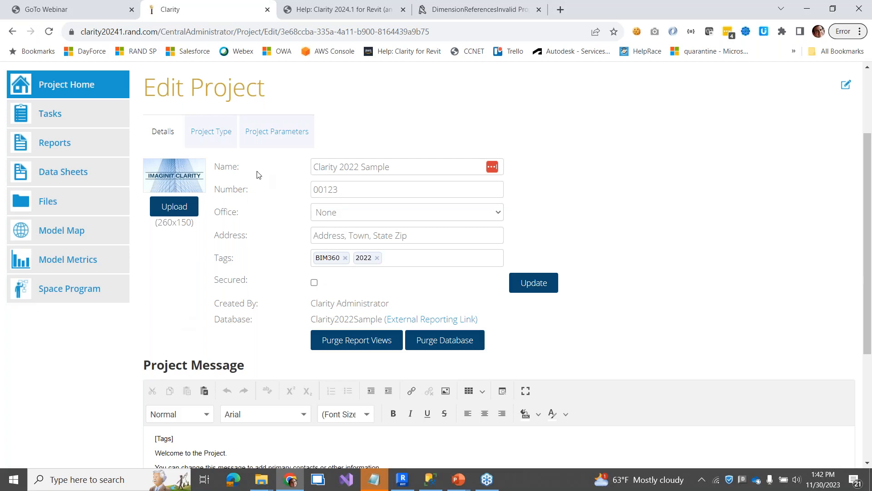
- Recheck the Project Type tab and go back to the All Projects grid
left_click(217, 135)
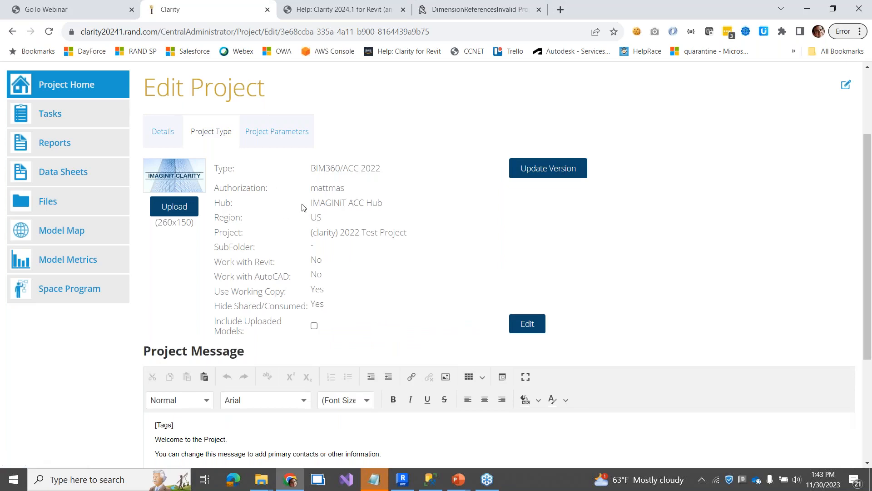
scroll(177, 218, "up", 3)
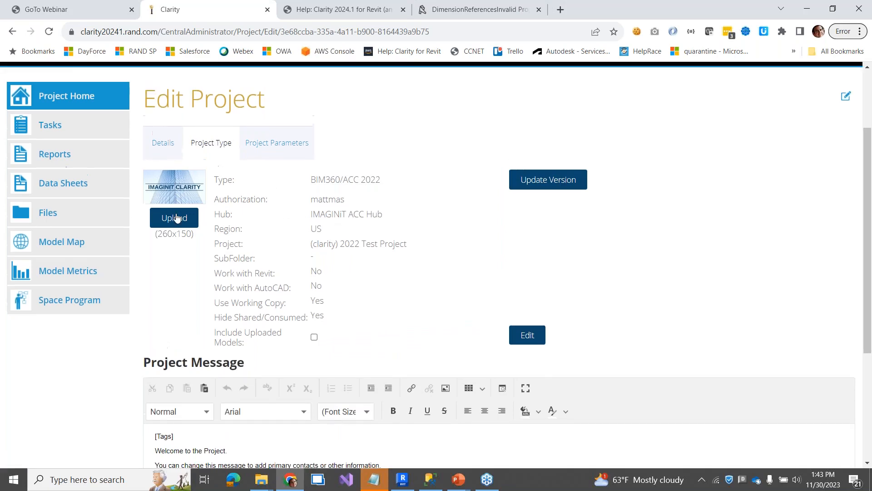
left_click(498, 96)
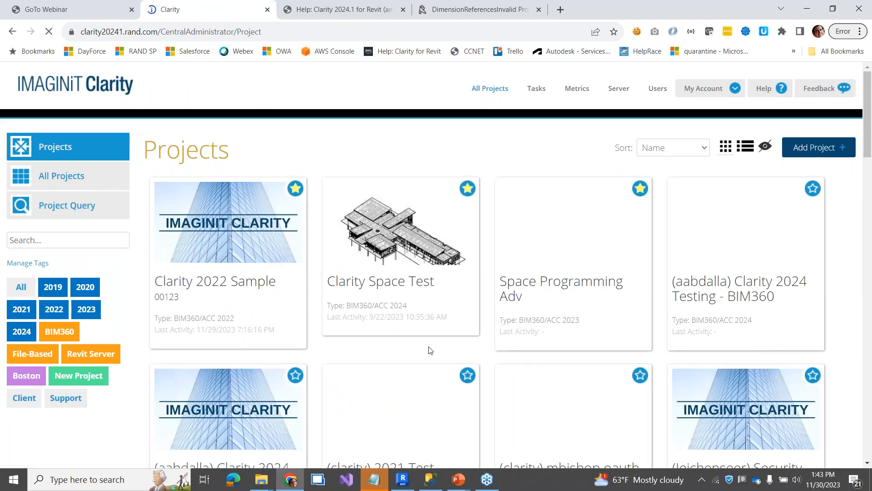
key("alt+Tab")
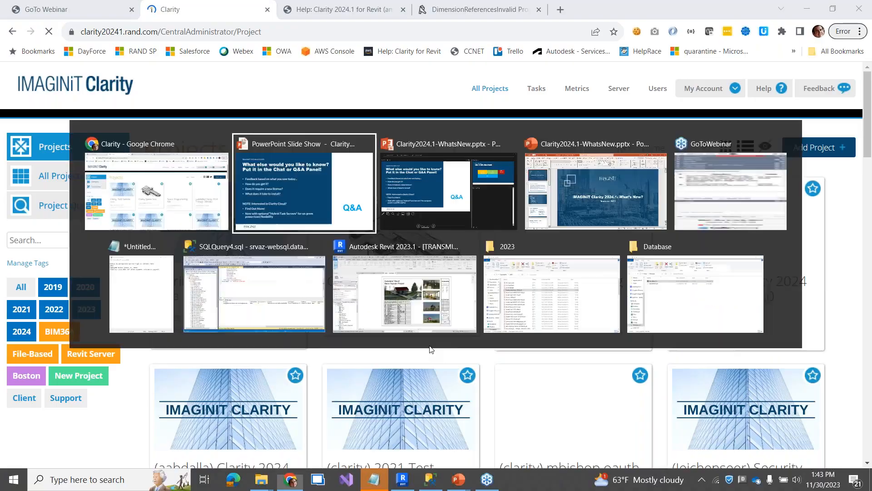
key("alt+Tab")
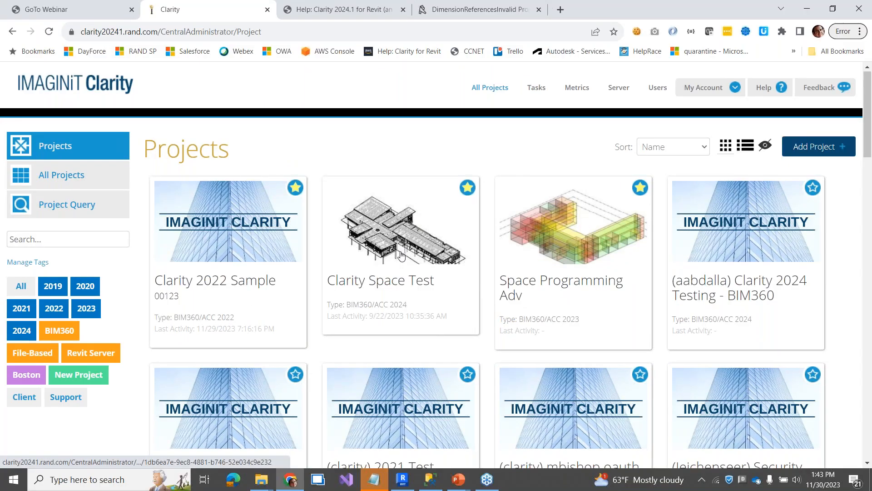
scroll(581, 261, "down", 1)
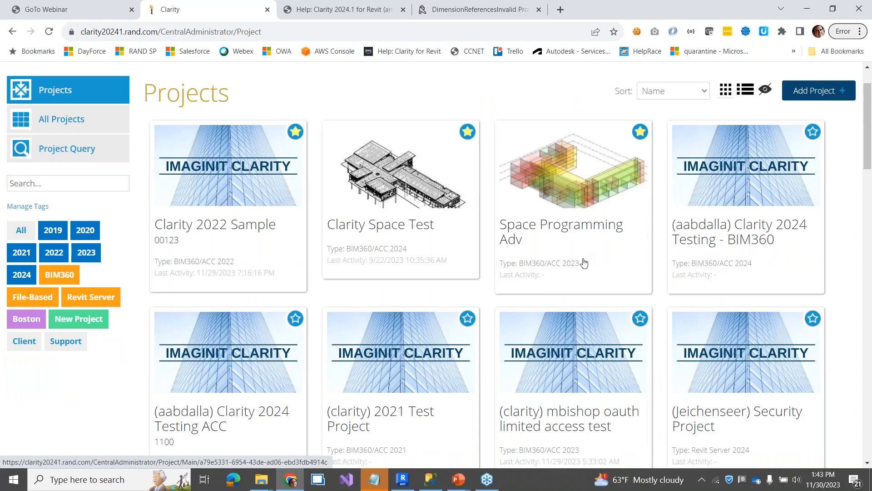
key("alt+Tab")
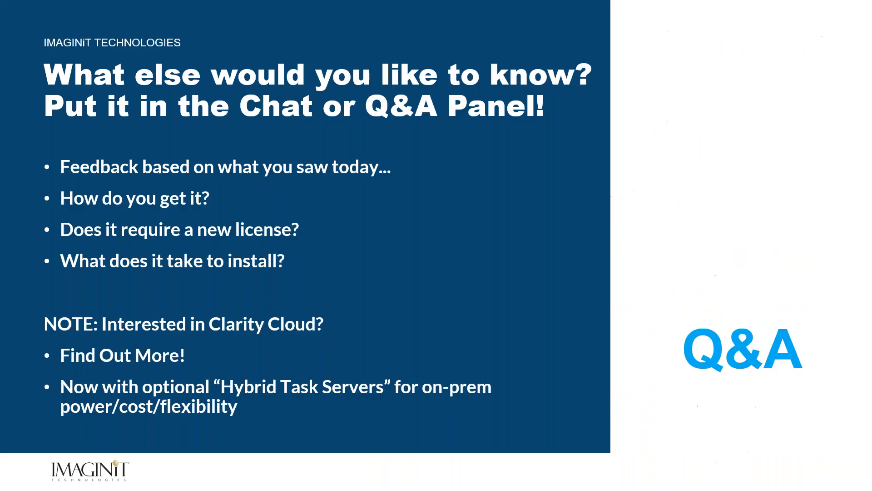
key("Left")
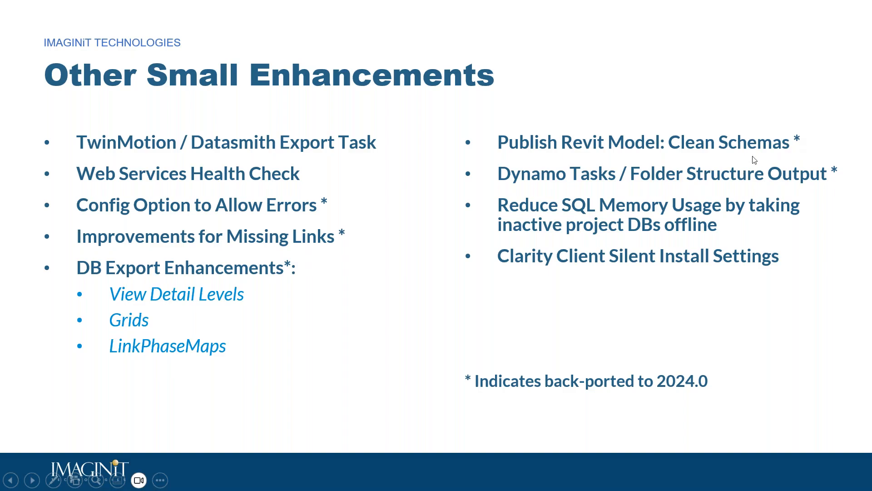
key("alt+Tab")
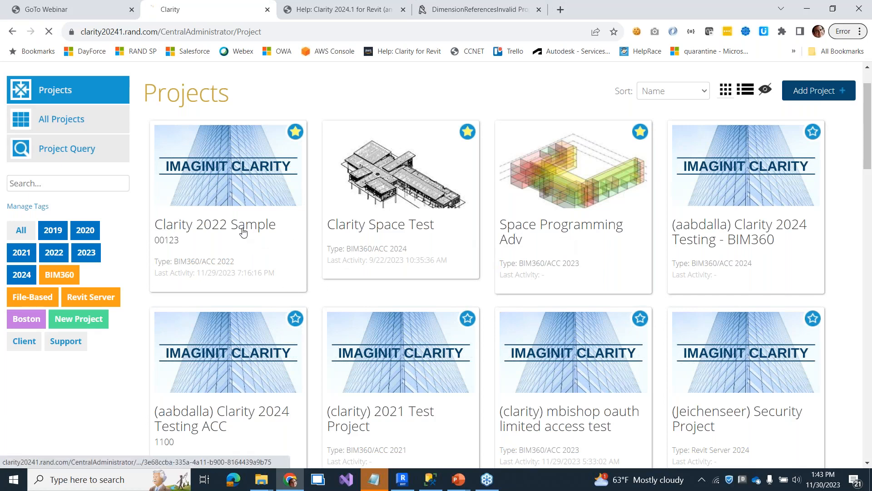
- Add a Revit Audit and Compact task under Clarity 2022 Sample's Tasks, set On Demand with target *
left_click(295, 223)
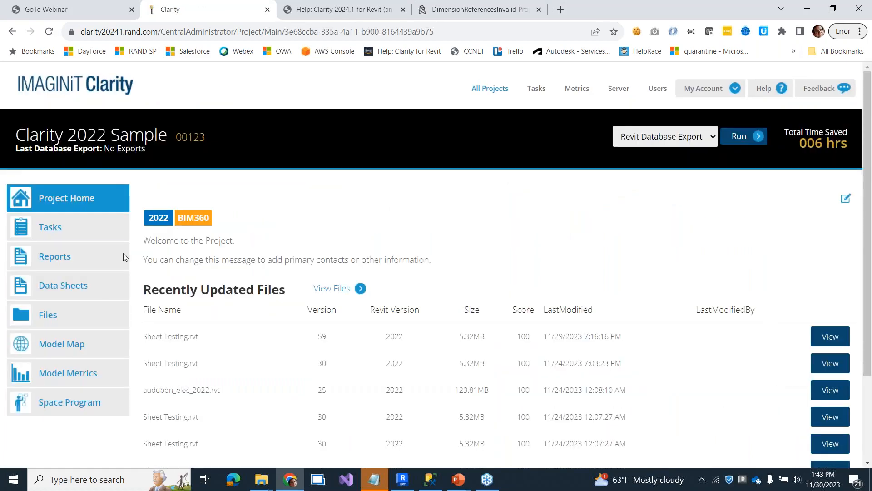
left_click(79, 234)
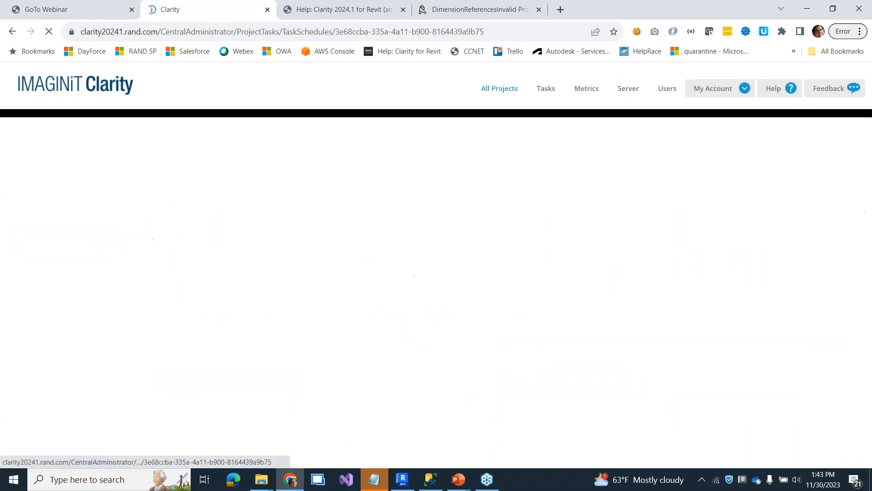
left_click(834, 283)
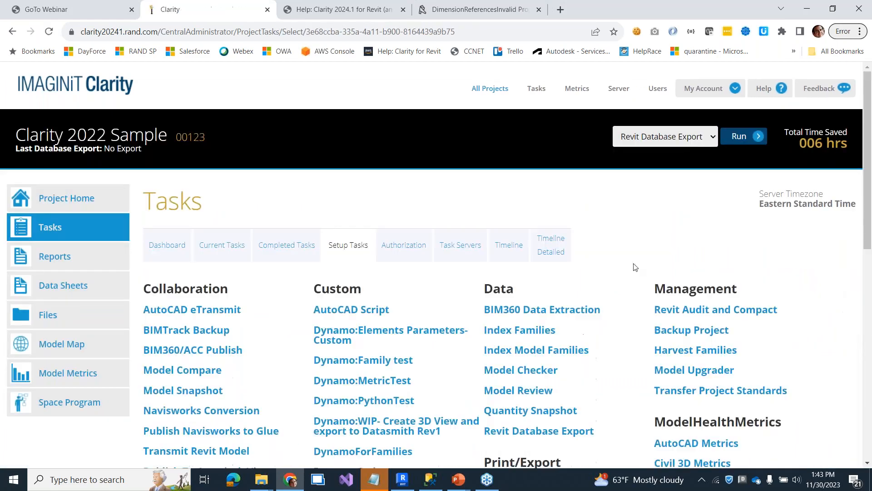
scroll(663, 248, "down", 3)
scroll(664, 248, "down", 2)
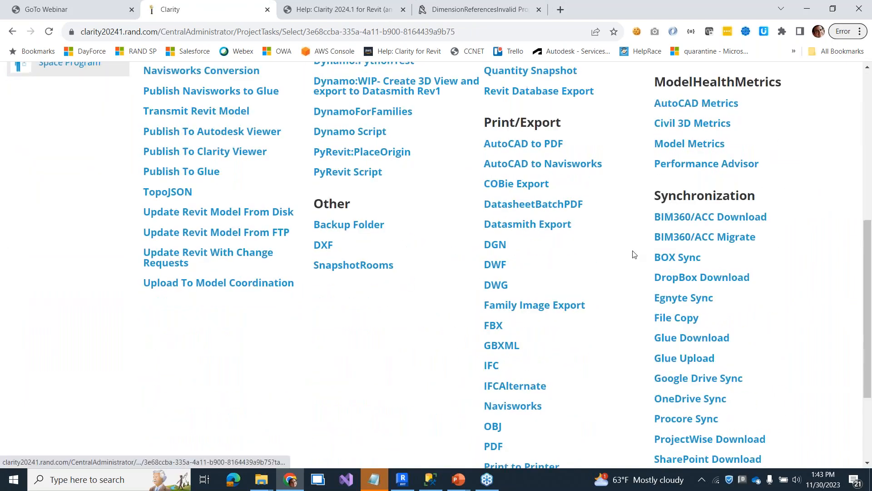
scroll(603, 196, "up", 4)
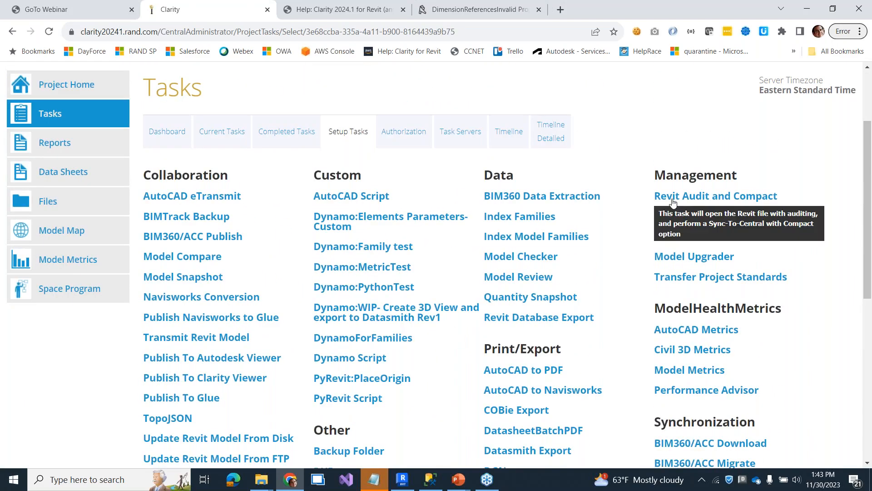
left_click(699, 196)
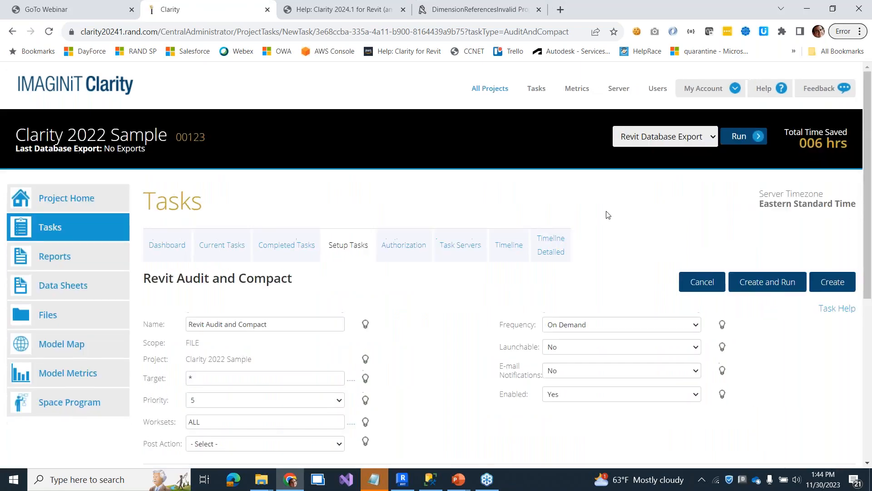
- Keep Purge at No and set Erase Schemas to Yes
scroll(604, 214, "down", 3)
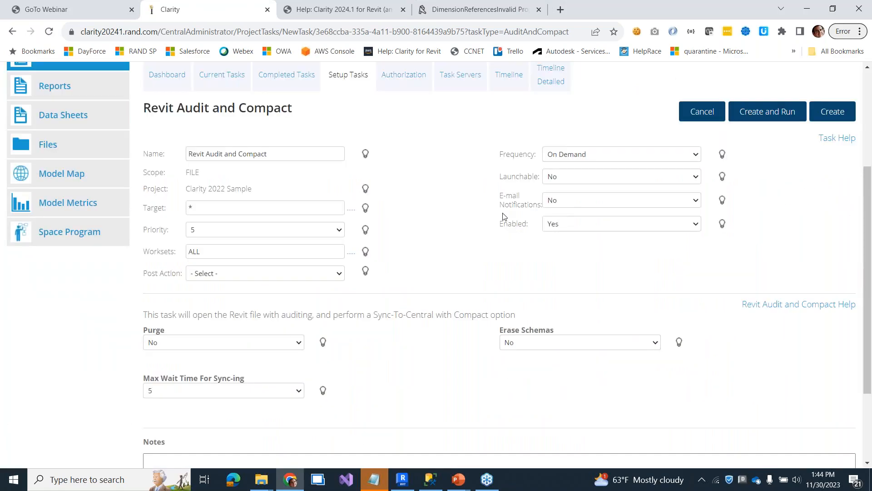
left_click(201, 343)
left_click(202, 342)
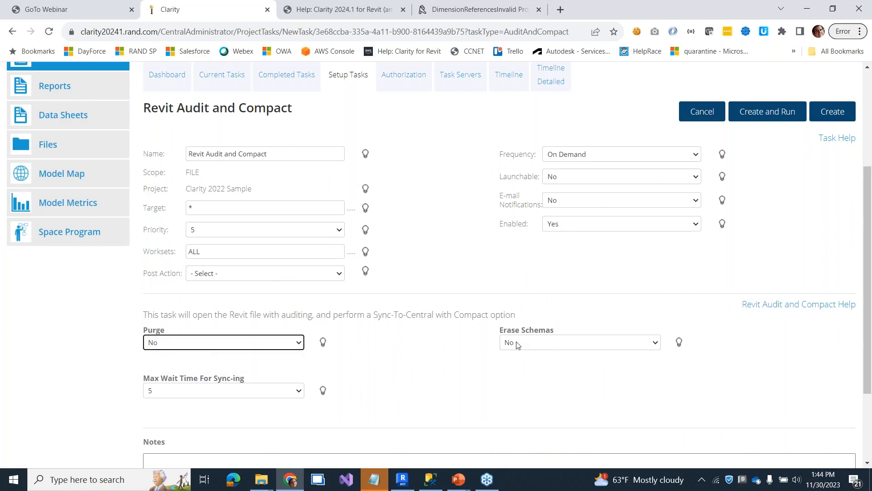
left_click(545, 345)
left_click(547, 354)
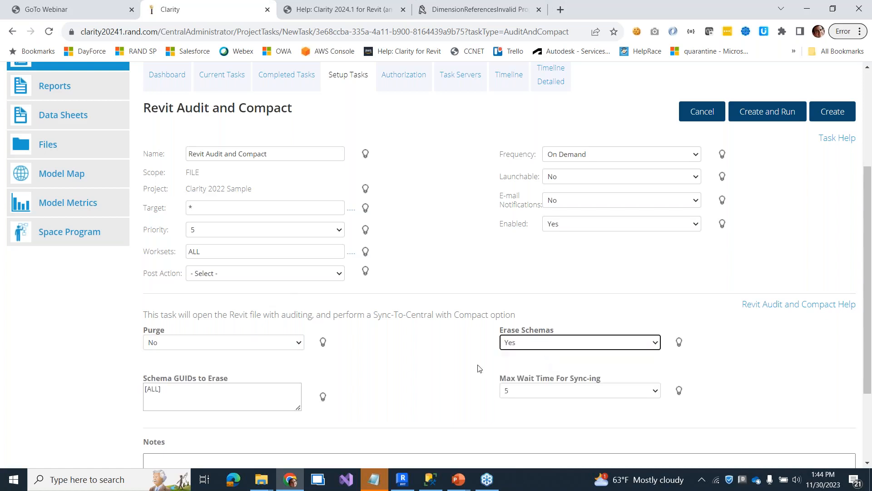
scroll(443, 369, "down", 2)
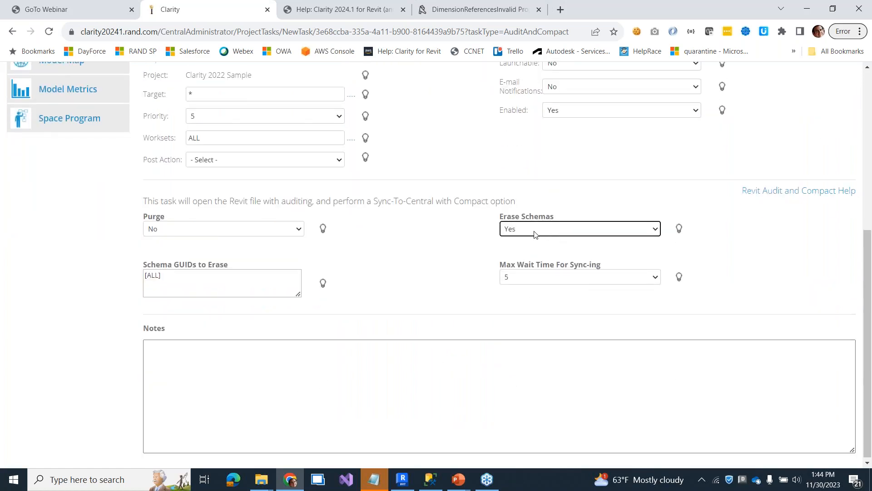
- Confirm Erase Schemas is Yes and delete the default [ALL] from Schema GUIDs to Erase
left_click(525, 229)
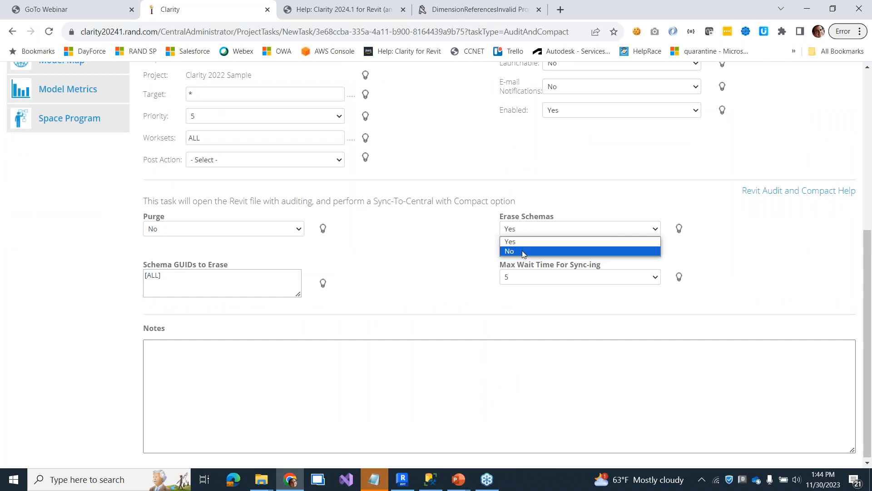
left_click(523, 251)
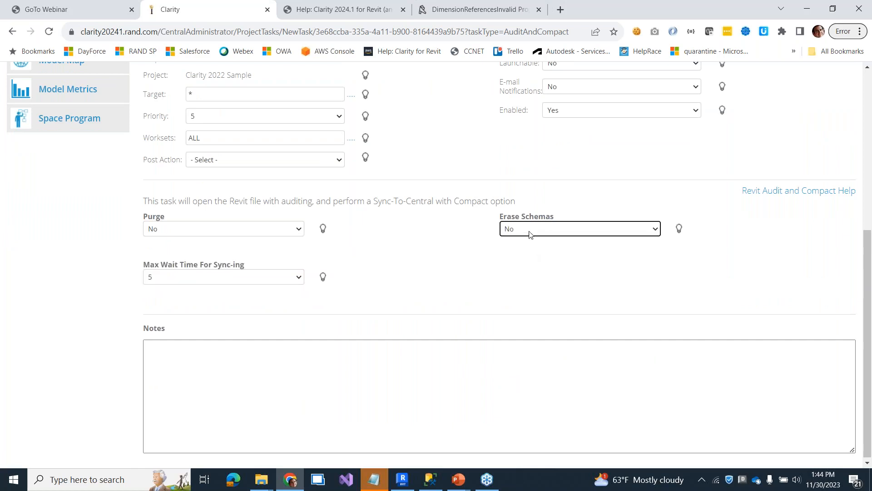
left_click(525, 233)
left_click(522, 241)
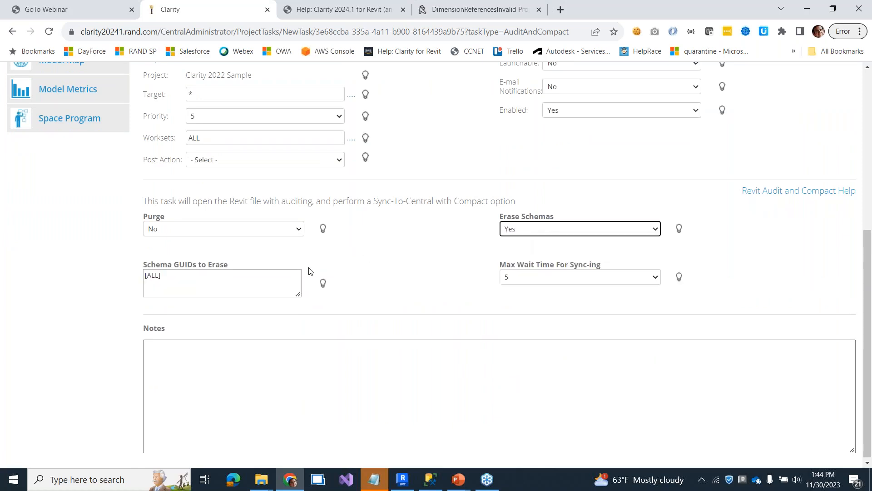
left_click_drag(201, 282, 108, 285)
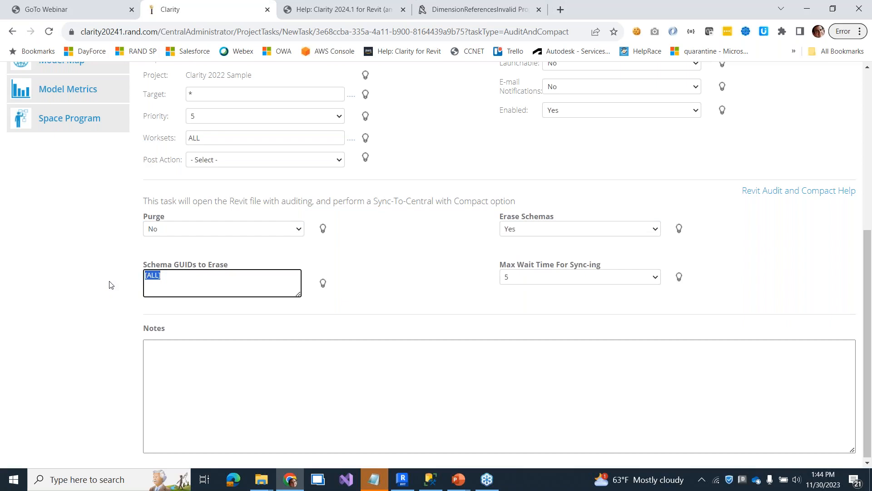
key("BackSpace")
- Keep Erase Schemas at Yes and type [ALL] back into Schema GUIDs to Erase
left_click(518, 229)
left_click(517, 228)
left_click(166, 282)
type("[ALL]")
left_click_drag(167, 275, 127, 282)
left_click(536, 232)
left_click(232, 280)
mouse_move(331, 296)
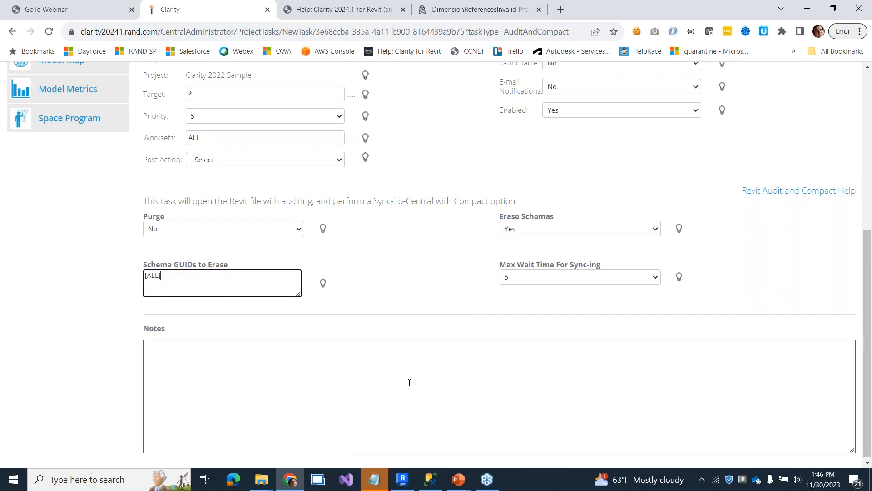
left_click(538, 228)
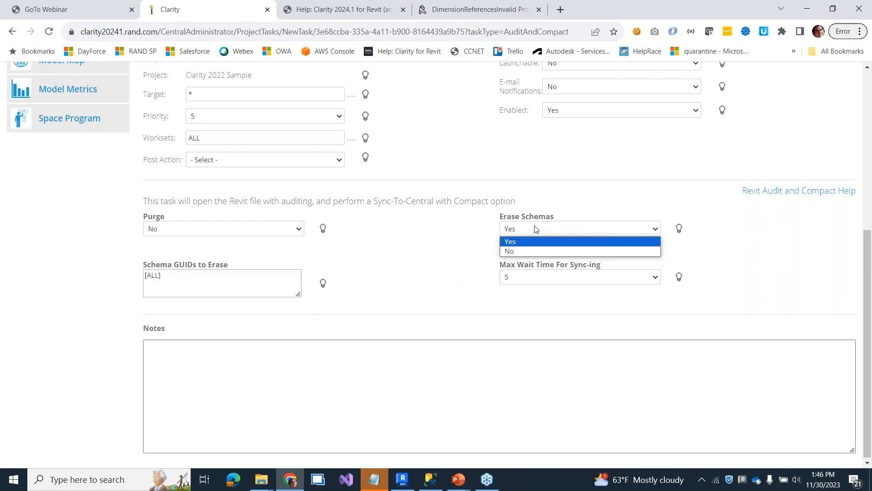
left_click(519, 243)
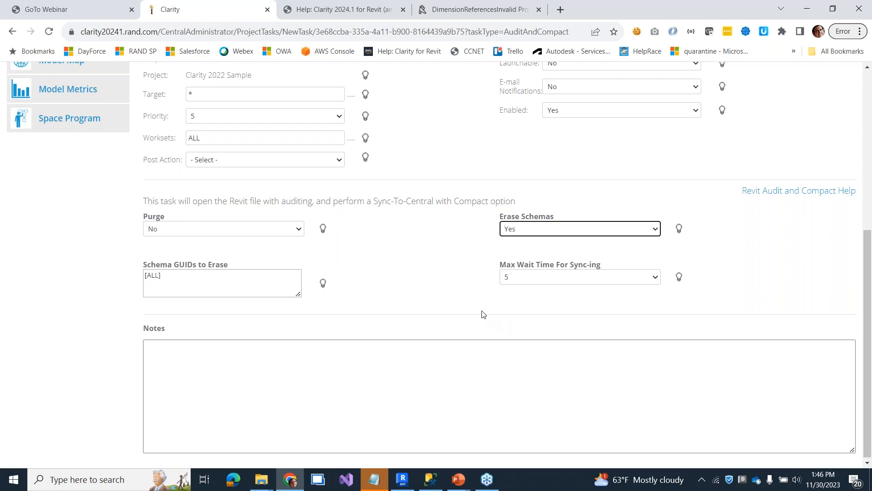
scroll(484, 315, "up", 1)
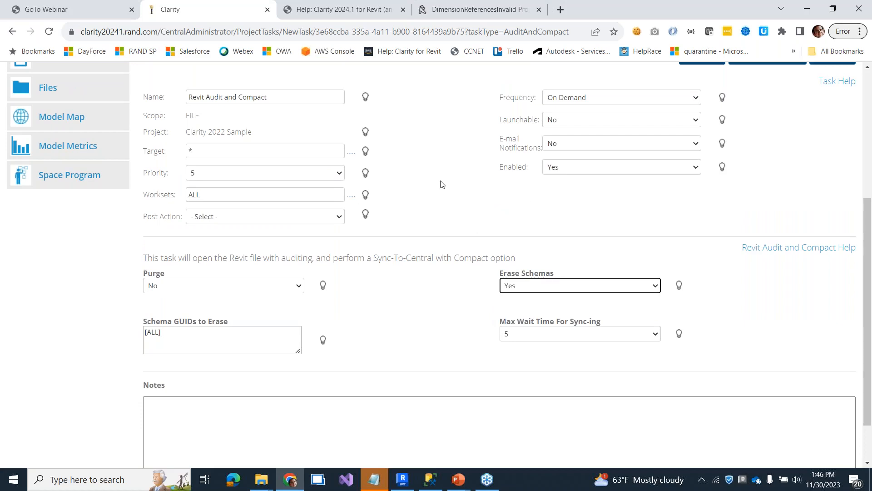
mouse_move(365, 195)
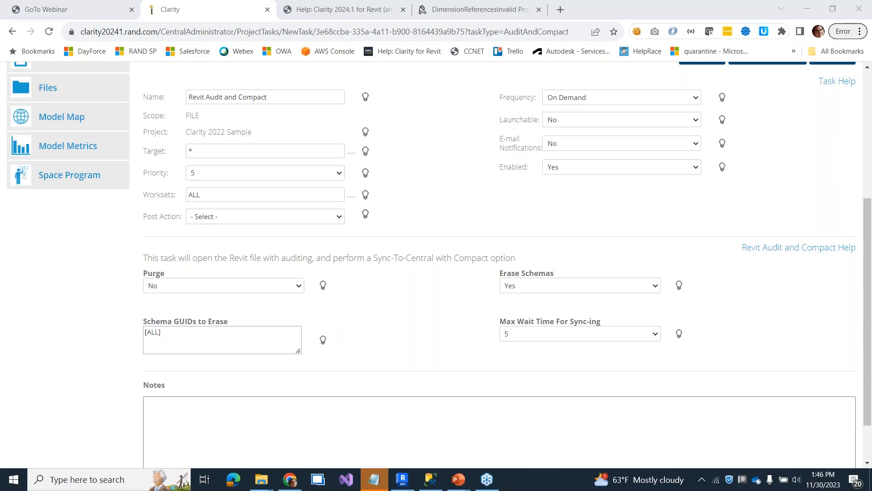
scroll(600, 253, "up", 5)
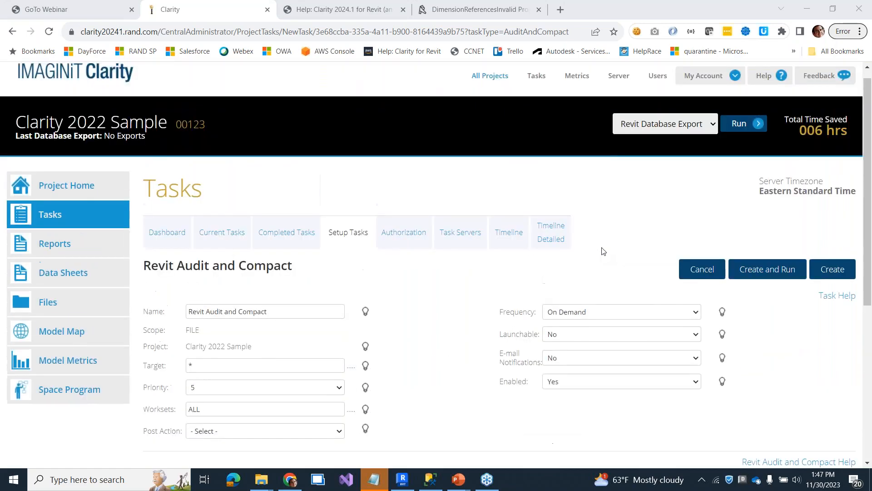
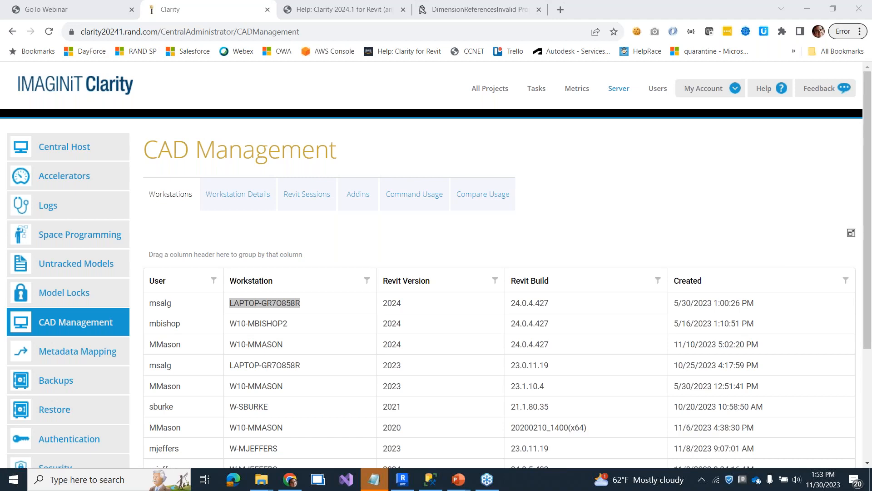
- From All Projects, open the Clarity 2022 Sample PDF task (audubon_arch_2022.rvt) for editing
left_click(495, 88)
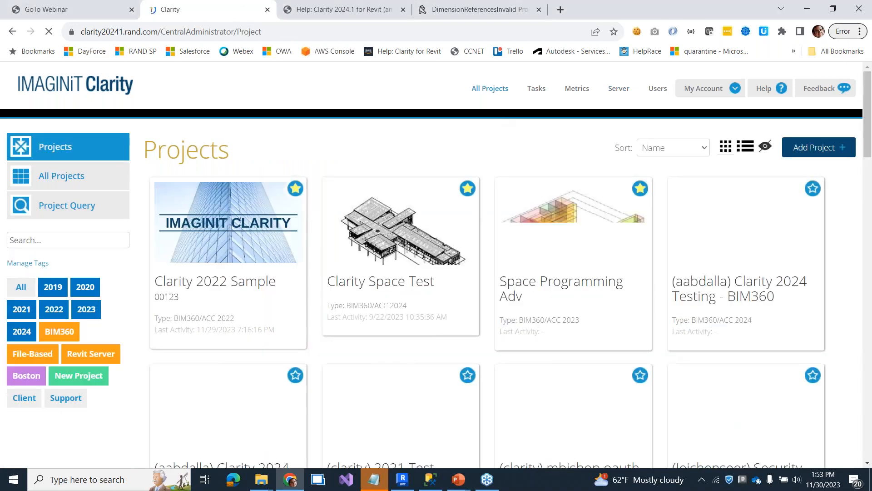
left_click(251, 288)
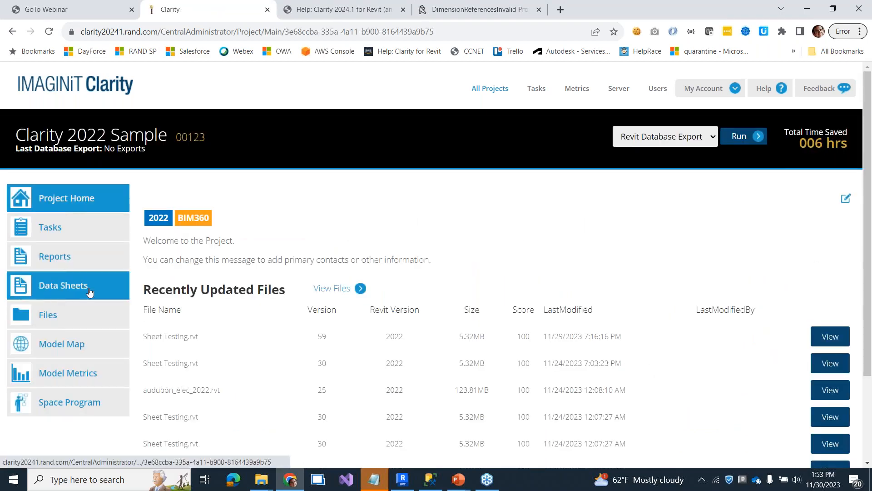
left_click(72, 239)
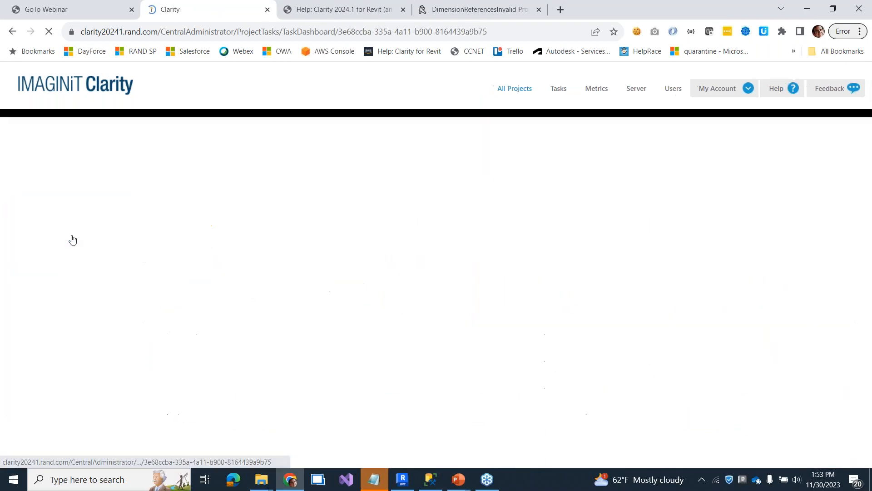
left_click(339, 245)
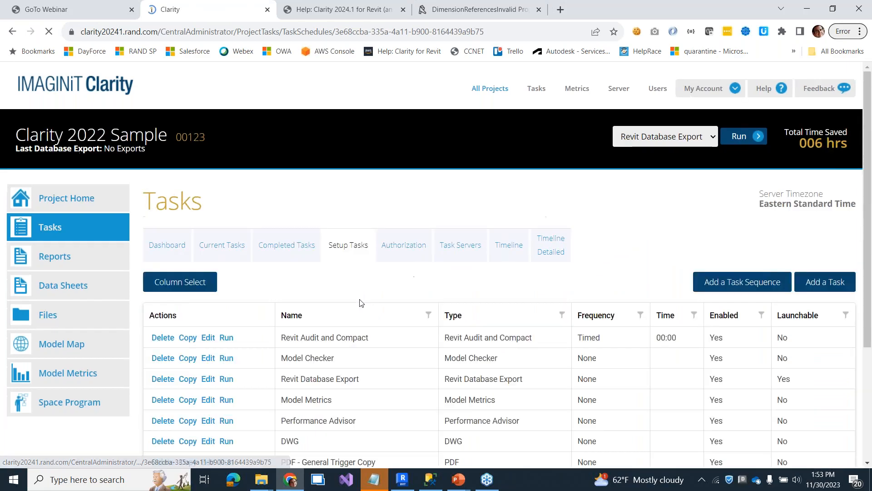
scroll(361, 302, "down", 3)
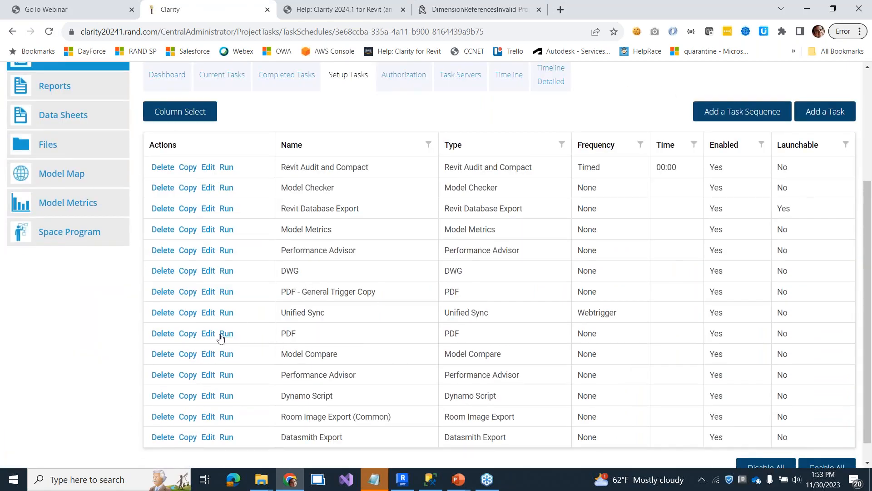
left_click(208, 333)
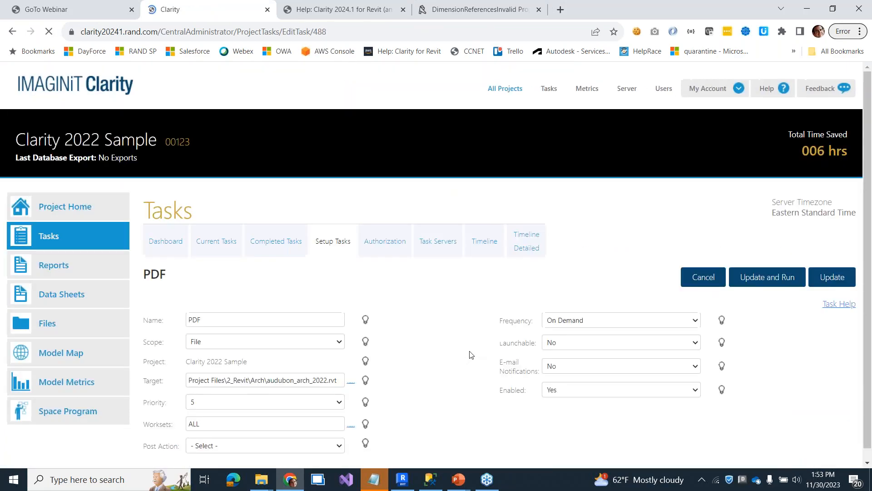
- Enable Split Large Tasks under Print Collation: over 100 sheets, batches of 50
scroll(497, 314, "down", 6)
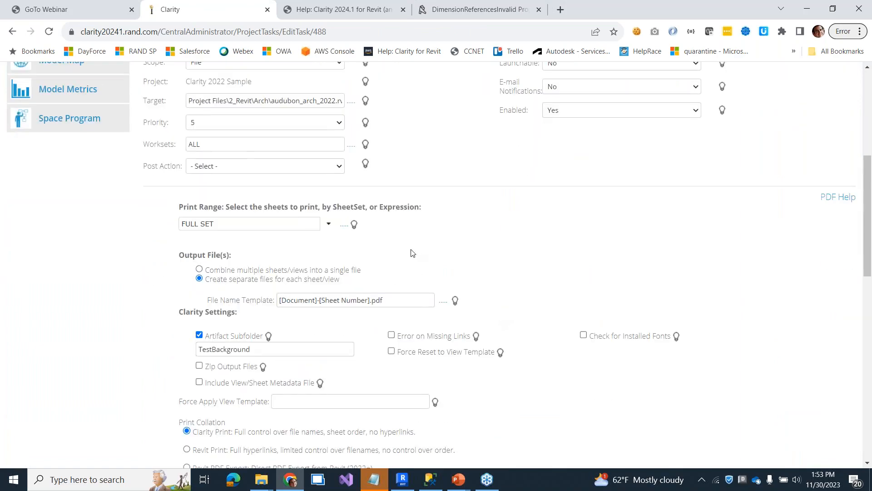
scroll(413, 253, "down", 2)
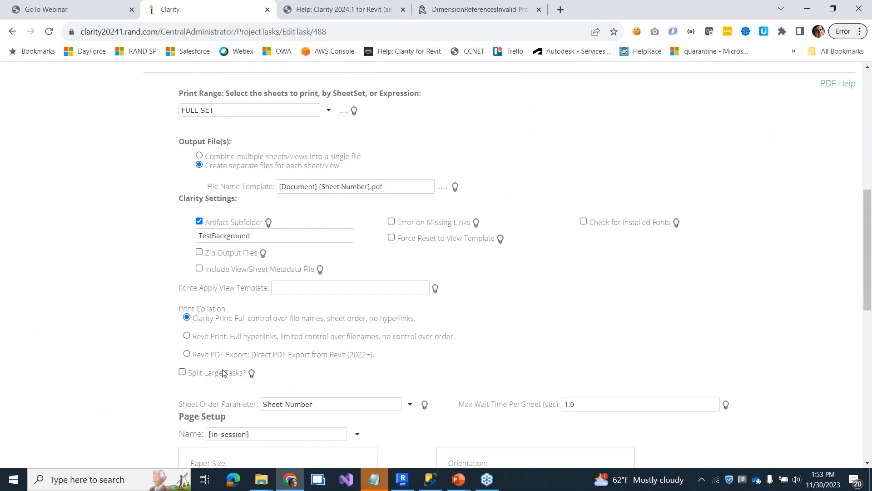
scroll(212, 373, "down", 1)
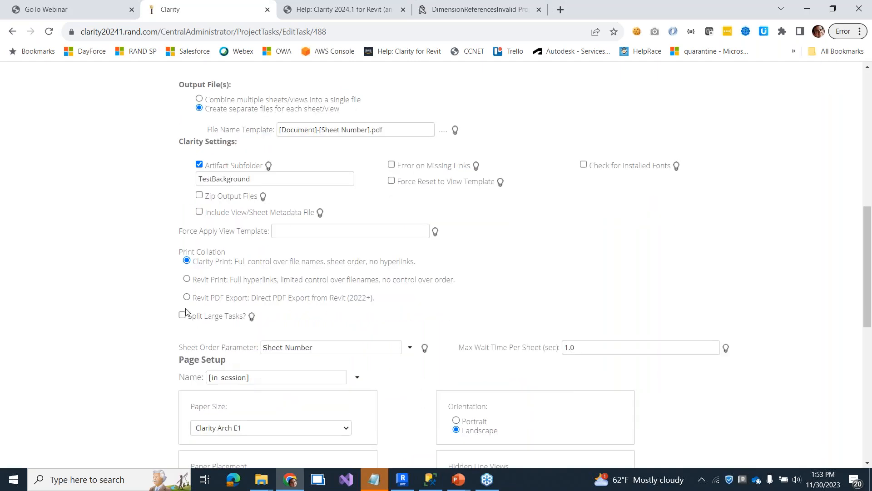
left_click(184, 315)
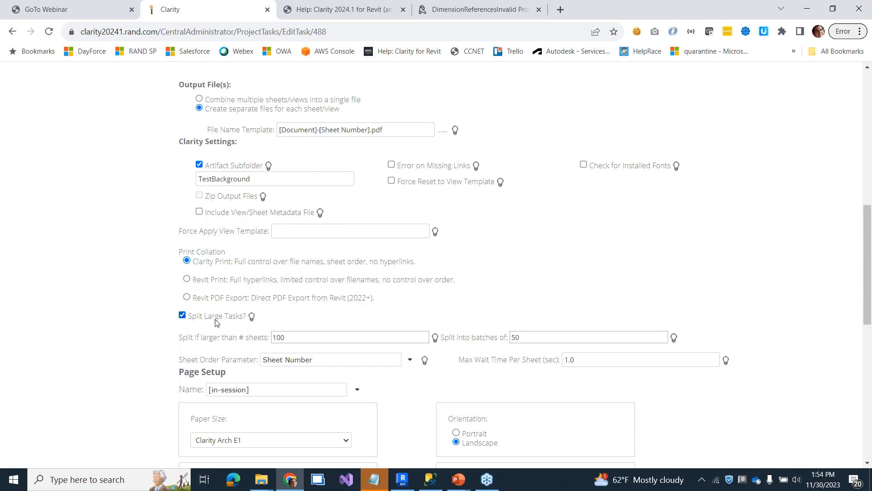
left_click(305, 335)
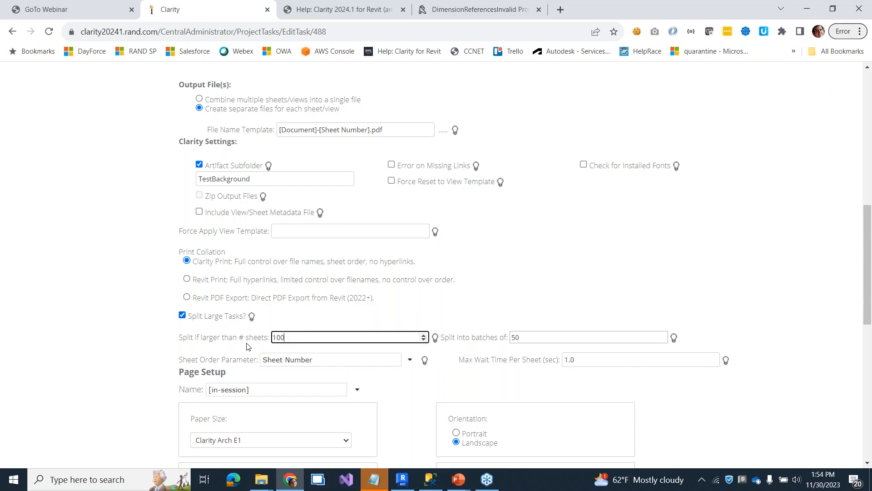
double_click(521, 336)
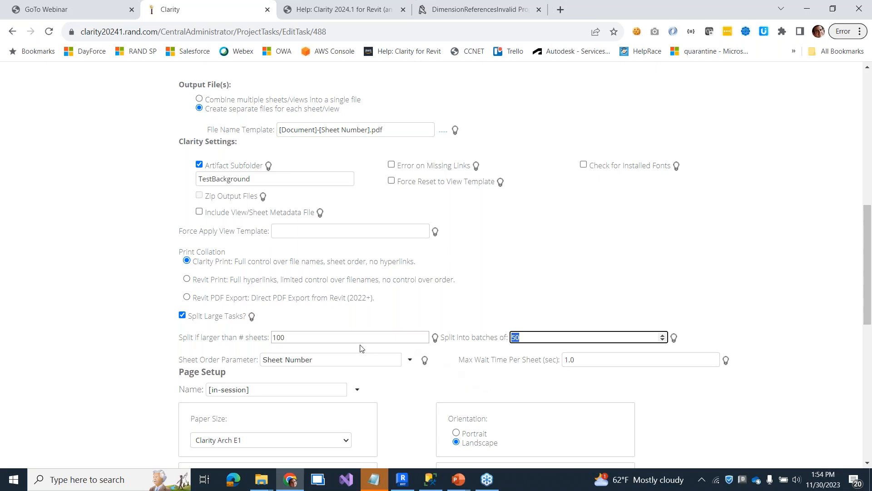
left_click(311, 338)
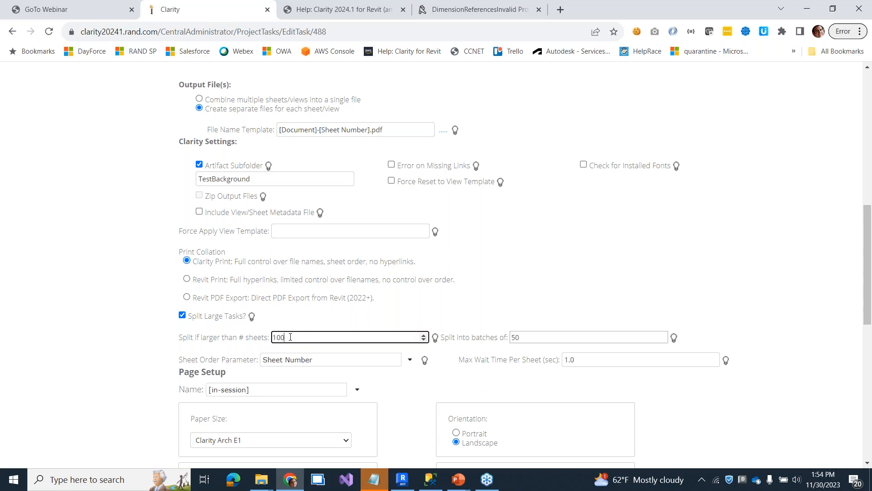
left_click(252, 342)
left_click(314, 340)
left_click(515, 338)
double_click(514, 339)
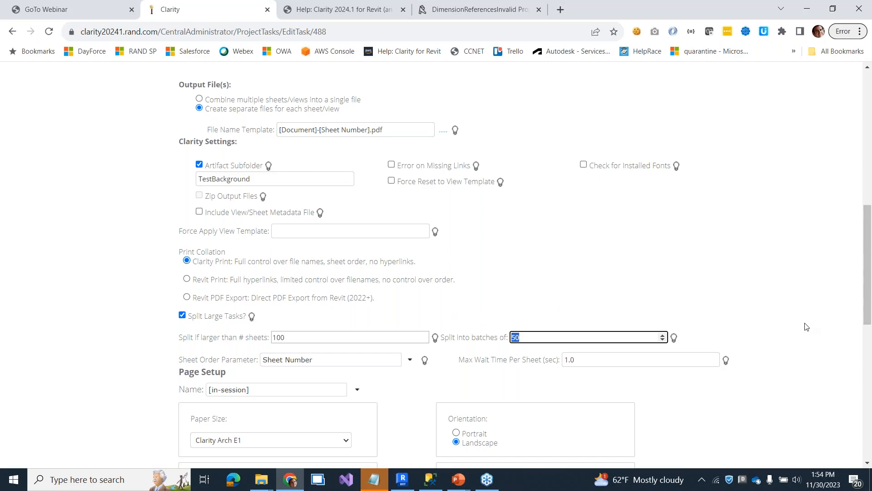
- Change the Split into batches of value from 50 to 100 and highlight the separate-files-per-sheet option
scroll(800, 326, "up", 1)
scroll(800, 326, "down", 1)
type("100")
left_click_drag(522, 337, 497, 346)
left_click_drag(236, 111, 339, 114)
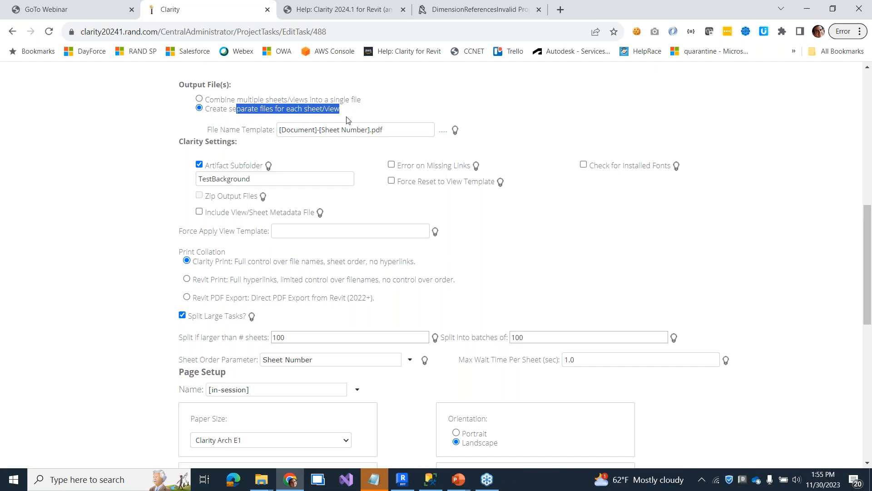